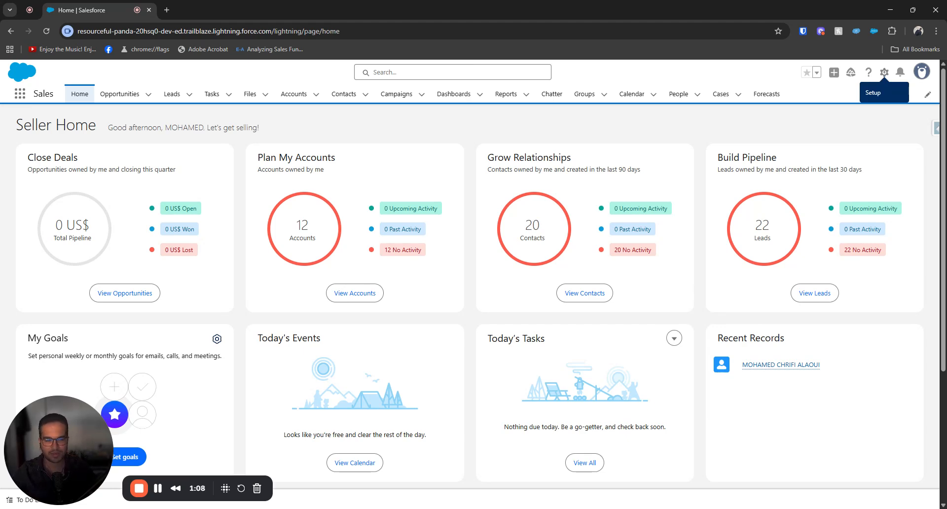
# - Open the Accounts list and start a Data Import for the Account object with Salesforce Inspector Reloaded
pyautogui.click(884, 72)
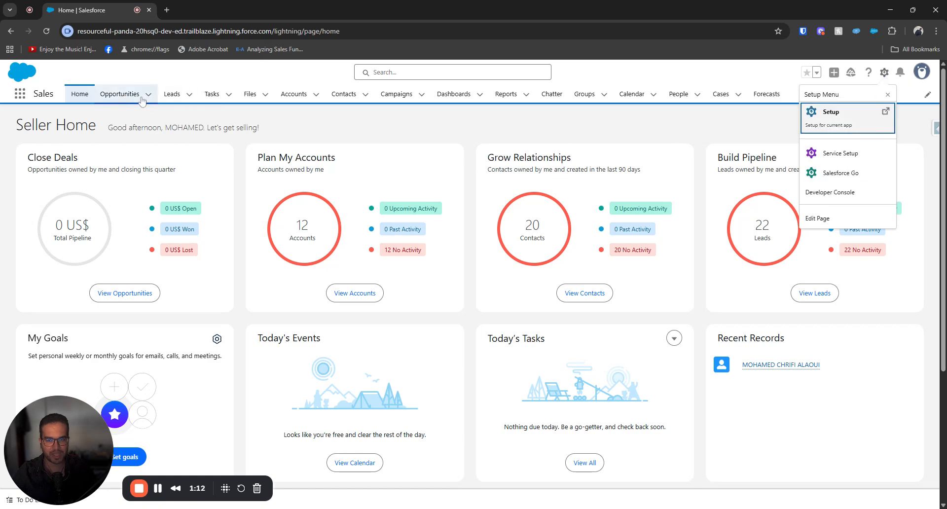
pyautogui.click(293, 94)
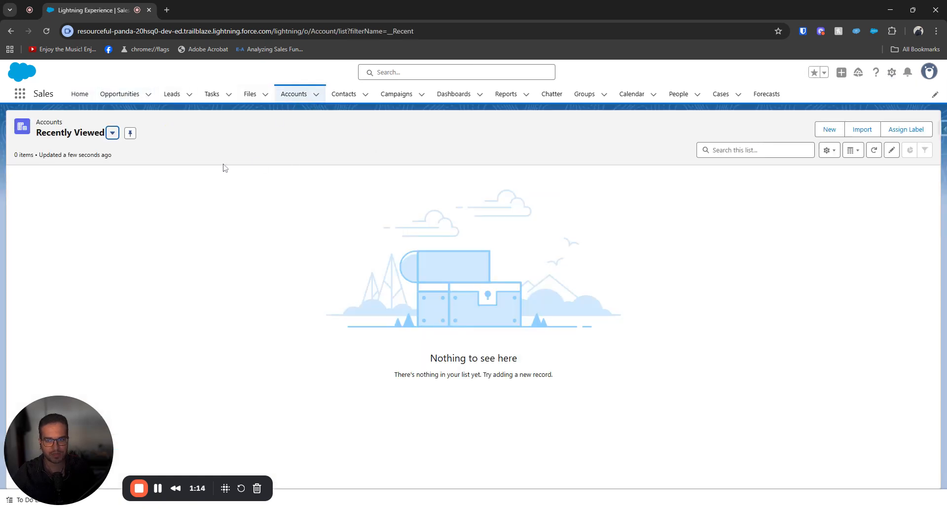
pyautogui.click(943, 129)
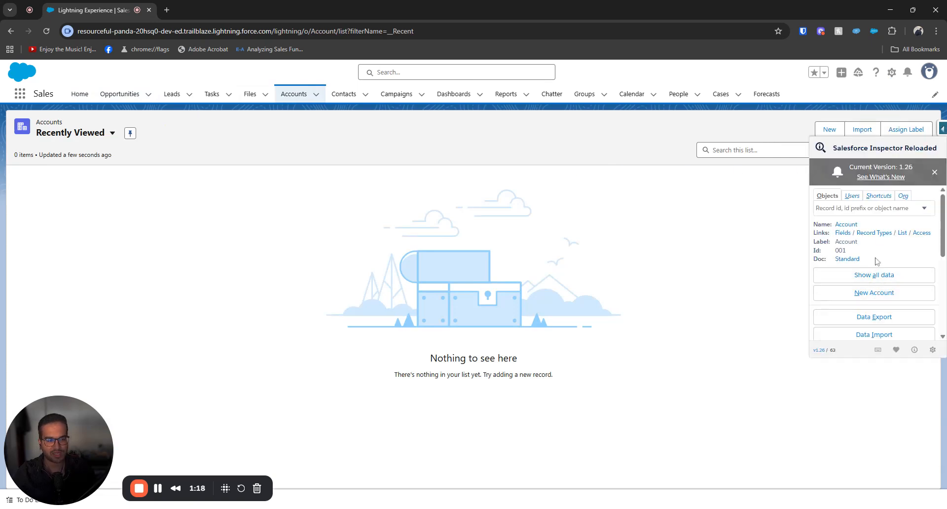
pyautogui.scroll(-2, 876, 261)
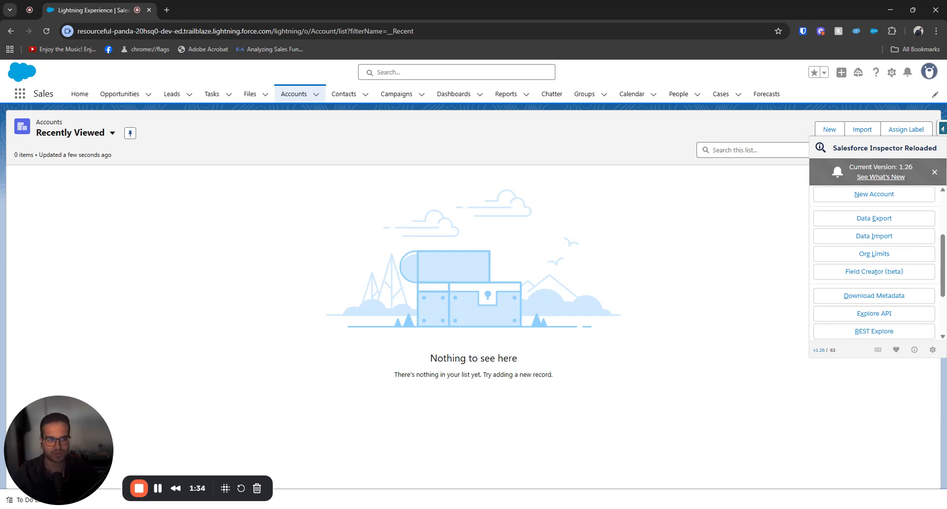
pyautogui.click(866, 239)
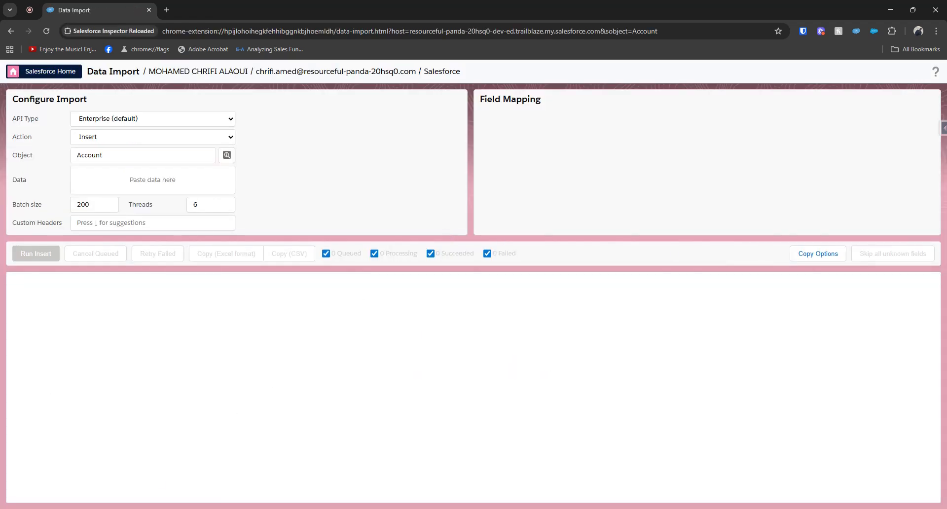
# - Load Name and Created date rows for Company A and Company B, try to map the Created date column to a field, and leave the import
pyautogui.click(890, 9)
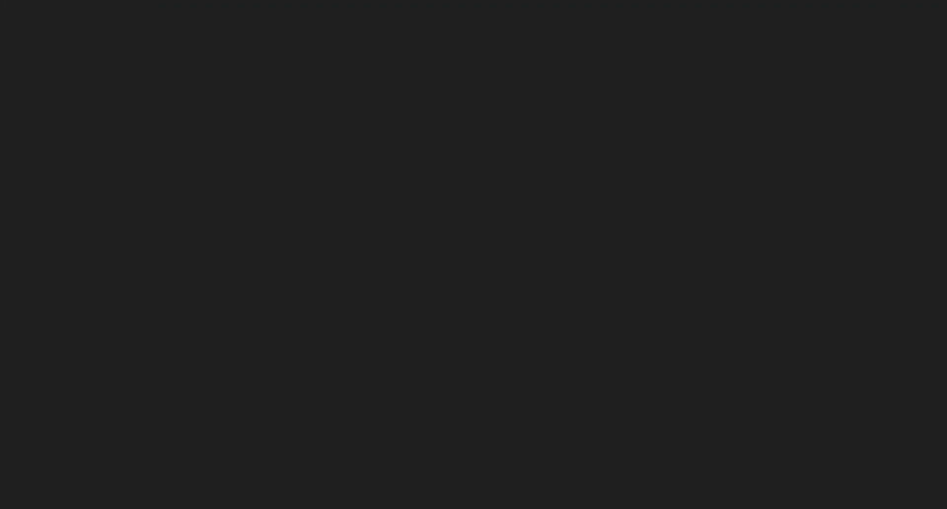
pyautogui.hotkey('alt', 'Tab')
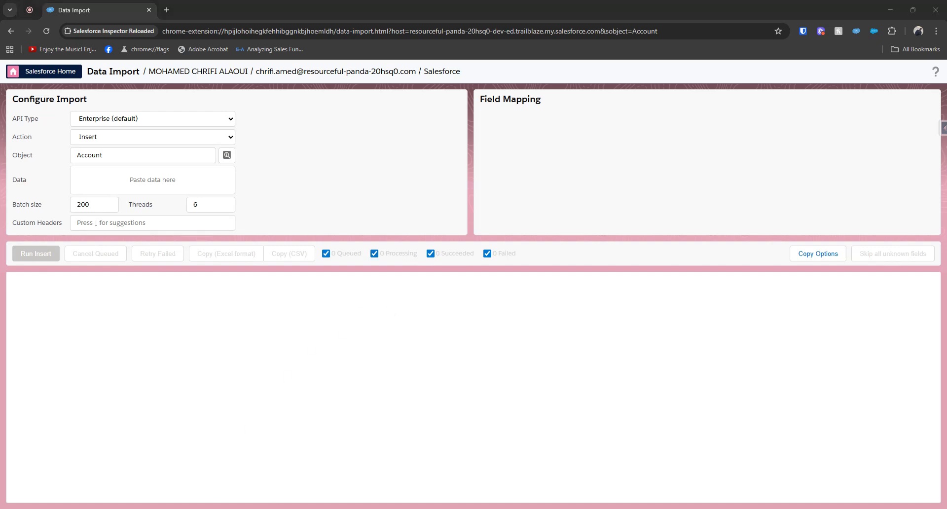
pyautogui.write('Name,Created date Company A,2025-09-20T10:15:32Z Company B,2025-09-21T14:47:09Z')
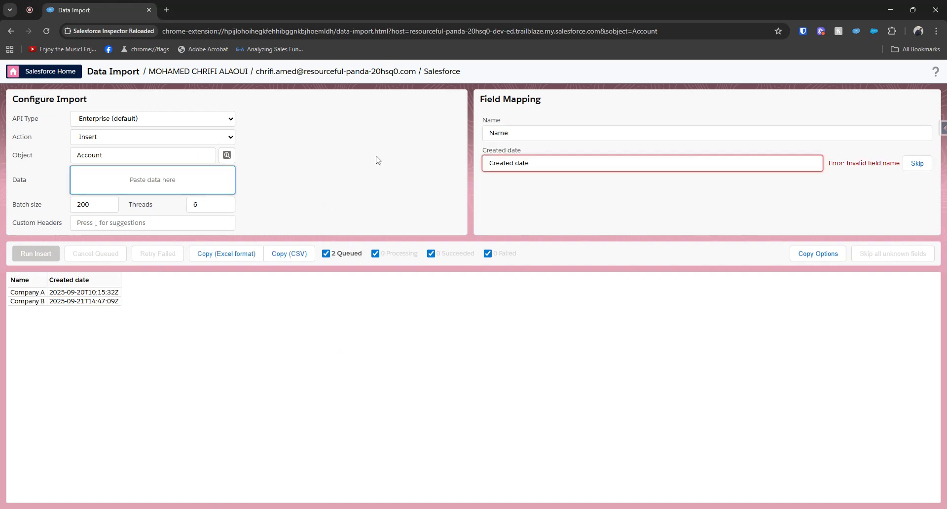
pyautogui.click(642, 162)
pyautogui.write('Crea')
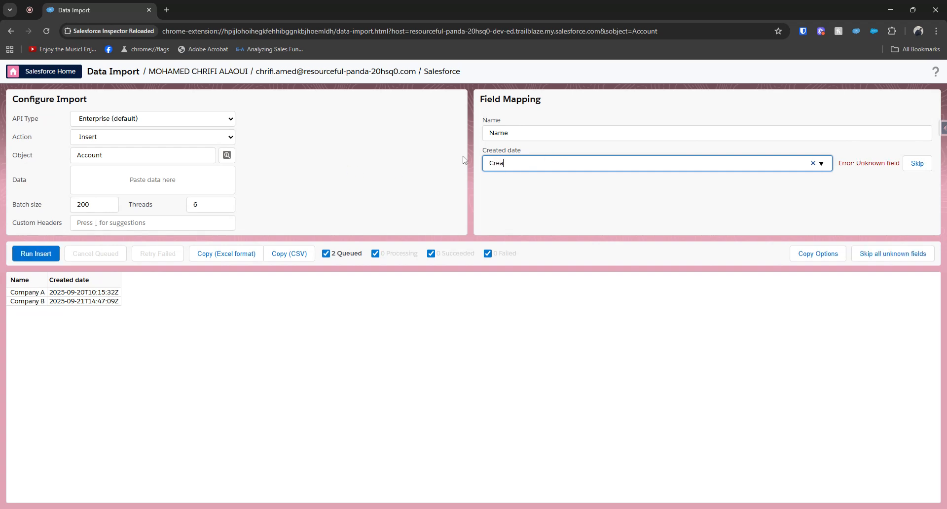
pyautogui.click(9, 33)
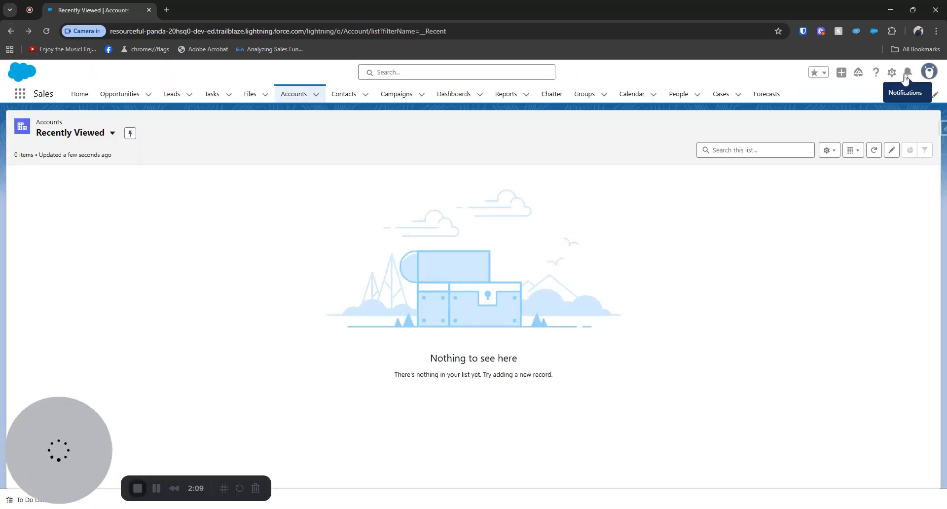
# - Open Setup, dismiss the Guidance Center introduction, and find and open the User Interface settings page
pyautogui.click(892, 73)
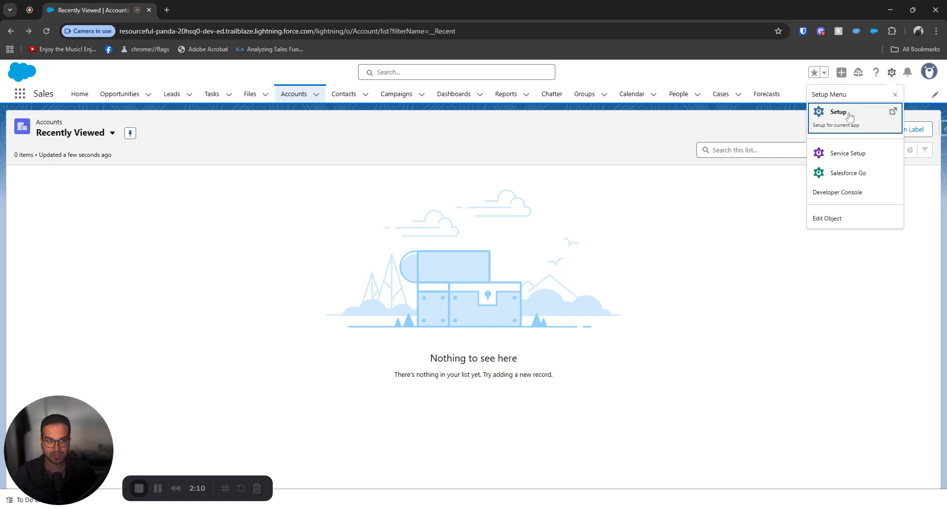
pyautogui.click(841, 114)
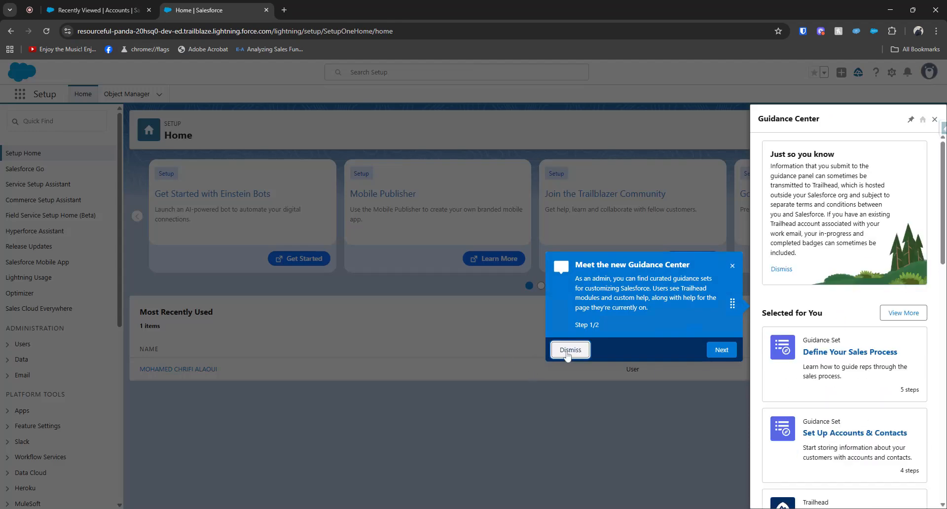
pyautogui.click(570, 350)
pyautogui.click(57, 121)
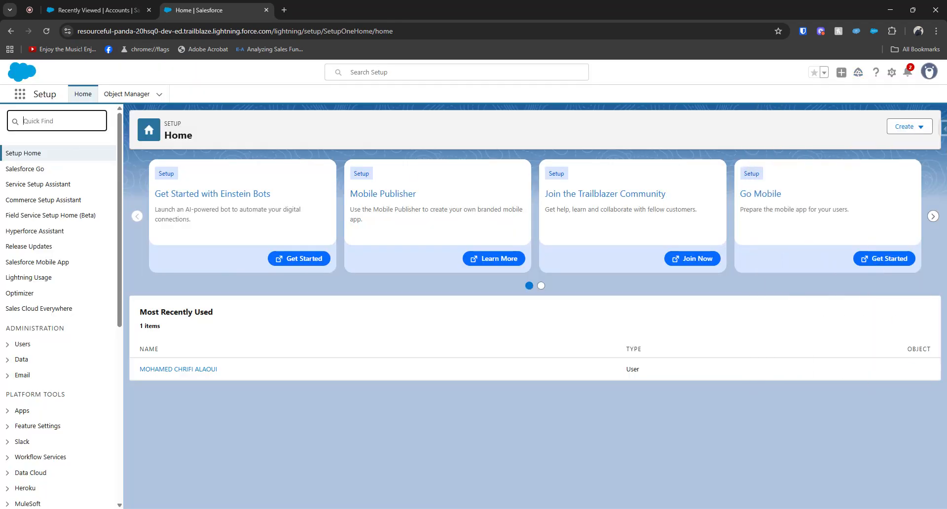
pyautogui.write('user')
pyautogui.scroll(-10, 48, 349)
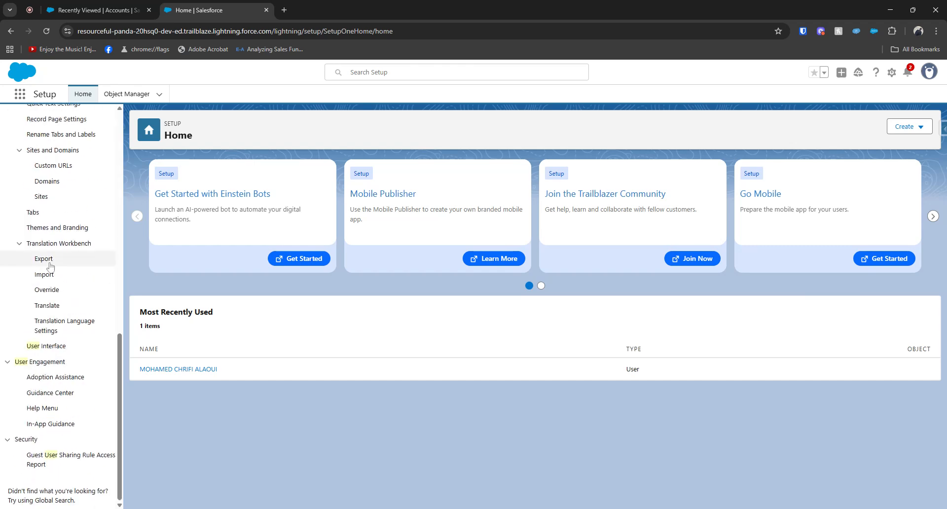
pyautogui.click(48, 348)
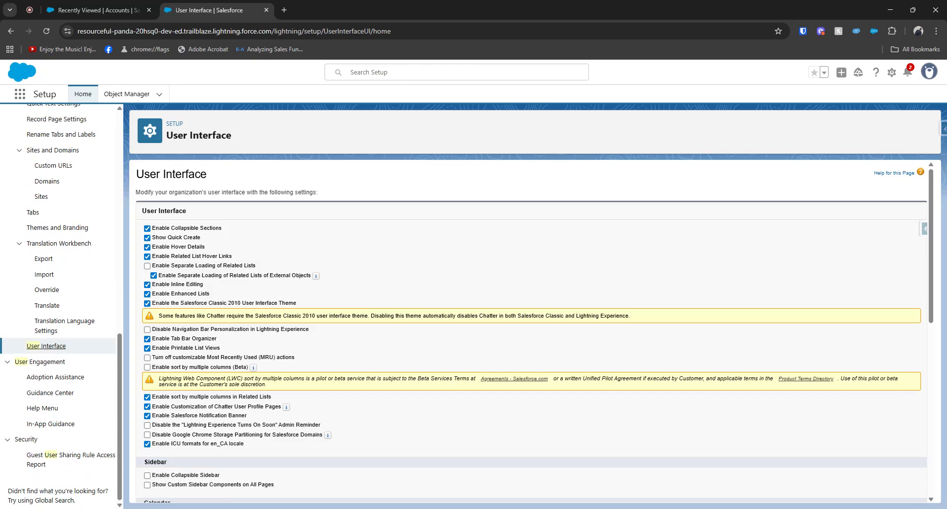
# - Enable the "Set Audit Fields upon Record Creation" and "Update Records with Inactive Owners" User Permissions setting and save it
pyautogui.scroll(-3, 252, 239)
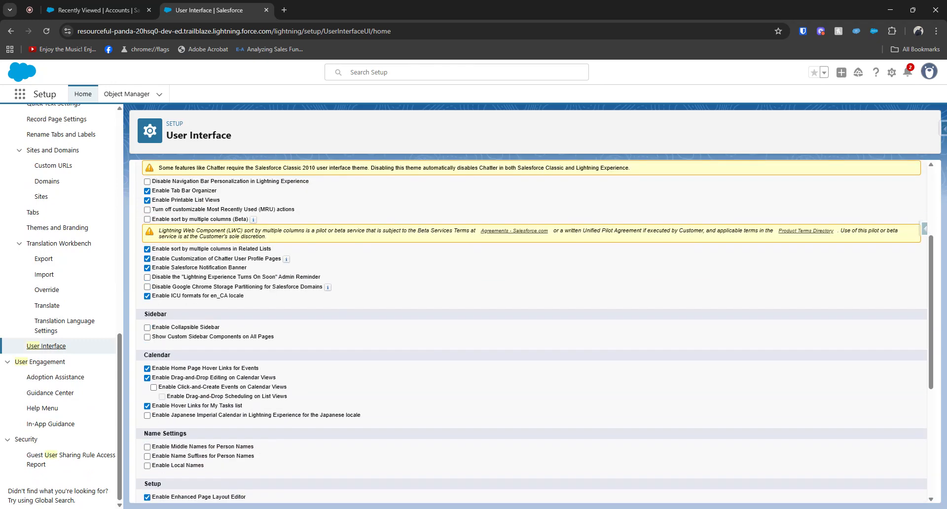
pyautogui.scroll(-4, 531, 331)
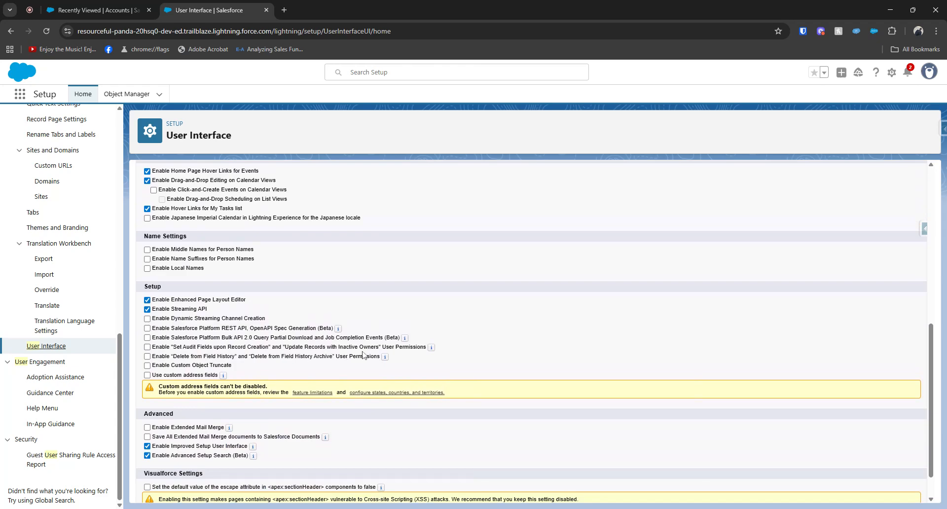
pyautogui.click(148, 347)
pyautogui.scroll(-1, 529, 316)
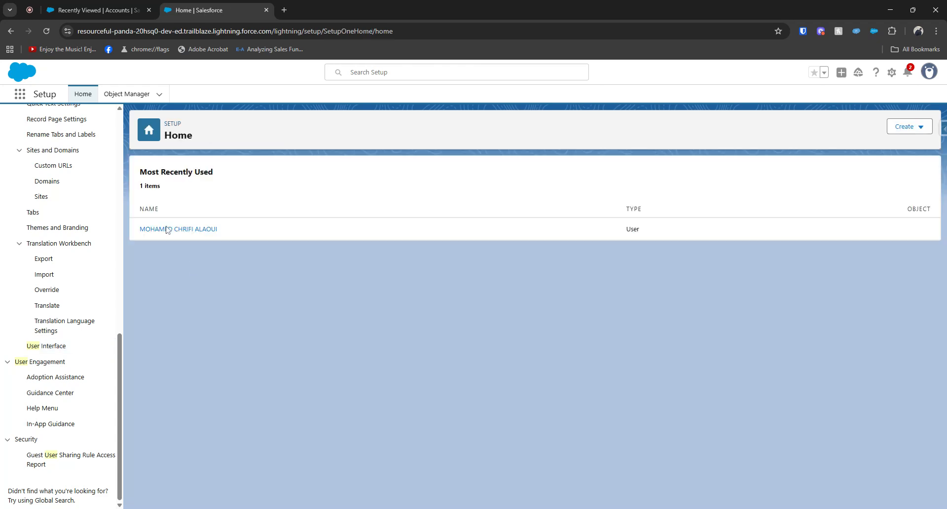
# - Search Setup for "perm" and open the Permission Sets list
pyautogui.scroll(5, 75, 172)
pyautogui.scroll(6, 74, 187)
pyautogui.moveTo(53, 121); pyautogui.dragTo(2, 123)
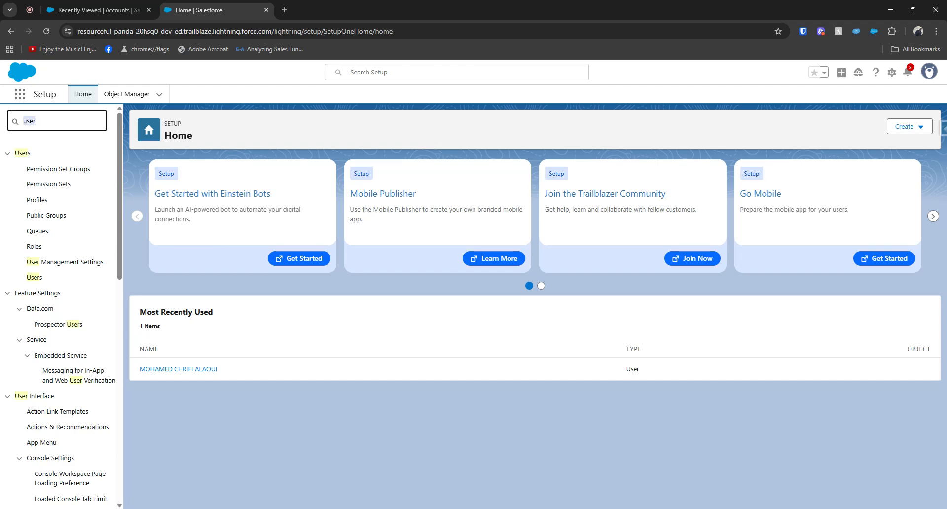
pyautogui.write('perm')
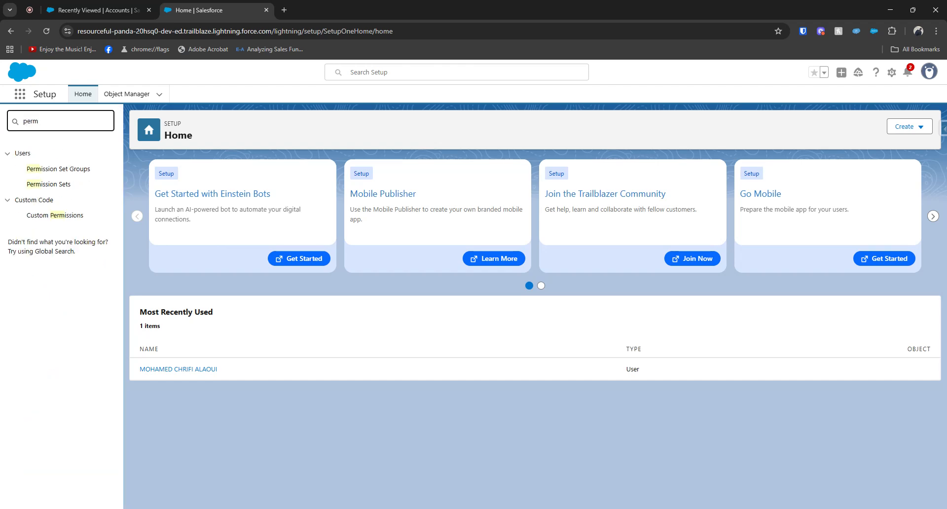
pyautogui.click(54, 184)
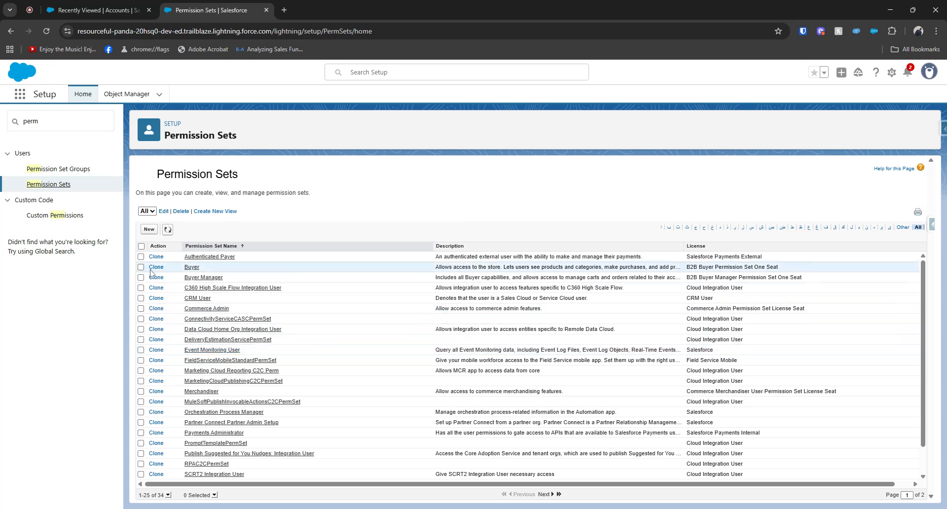
pyautogui.scroll(-1, 148, 329)
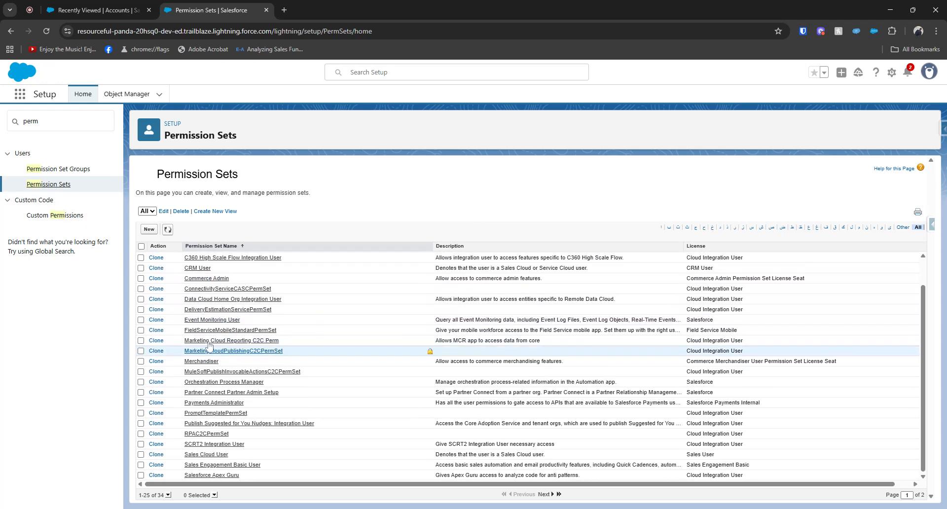
# - Create and save a new permission set labelled "Audit fields" with API name Audit_fields and the Salesforce license
pyautogui.click(149, 230)
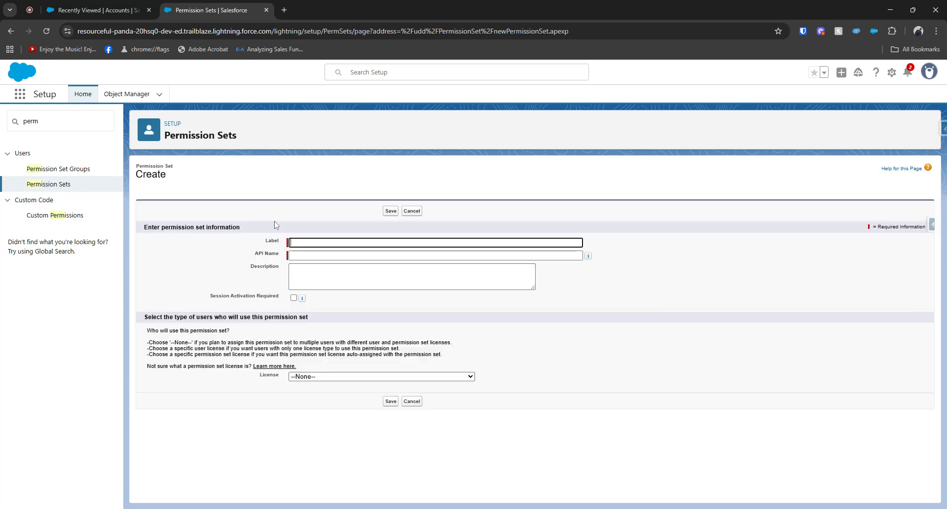
pyautogui.write('Audit fields')
pyautogui.click(636, 291)
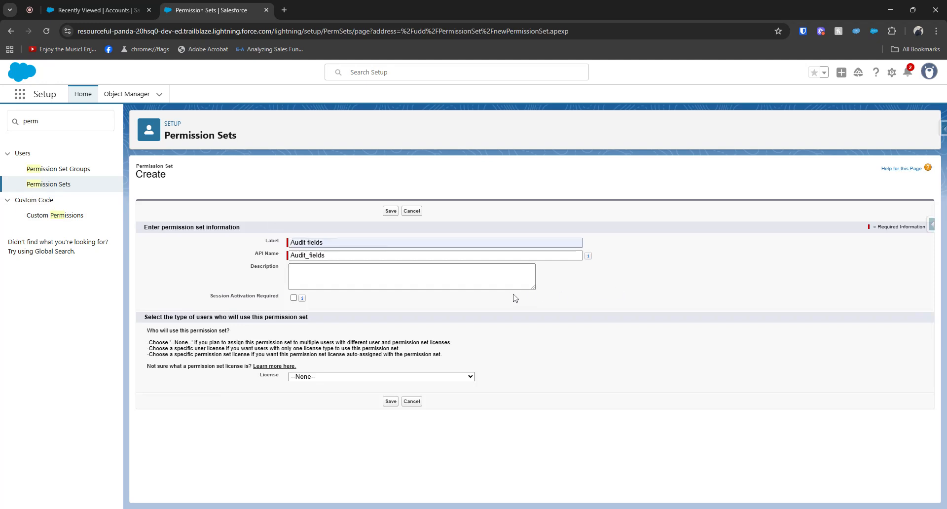
pyautogui.click(379, 374)
pyautogui.click(400, 402)
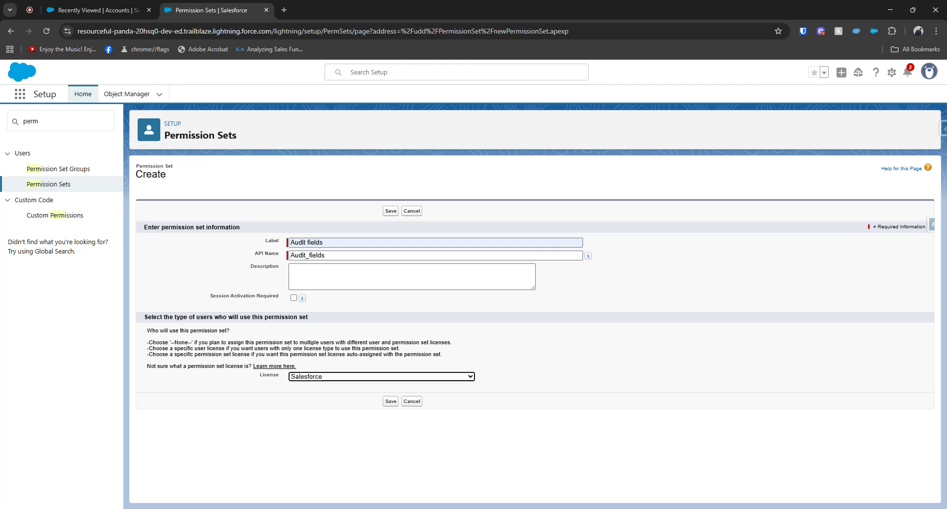
pyautogui.click(392, 402)
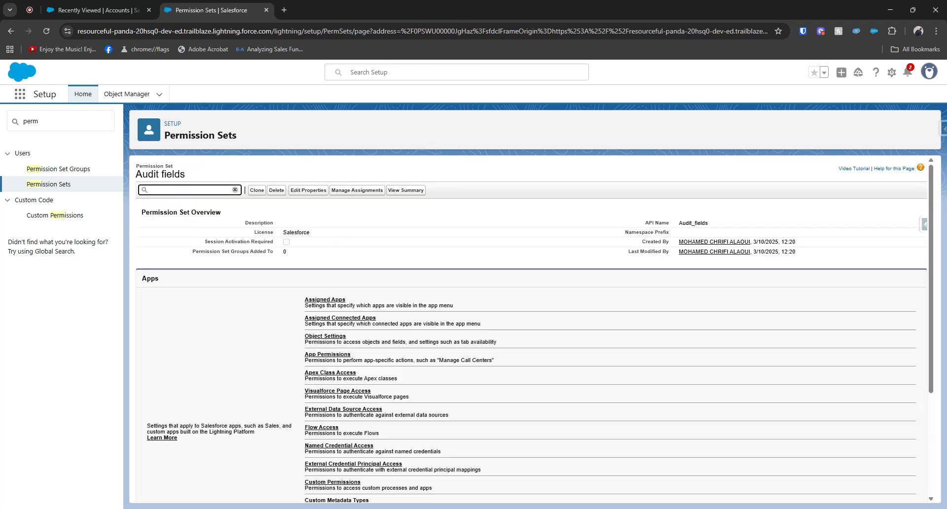
# - Find the Set Audit Fields upon Record Creation permission in the Audit fields permission set's System Permissions and enable it in edit mode
pyautogui.write('audit')
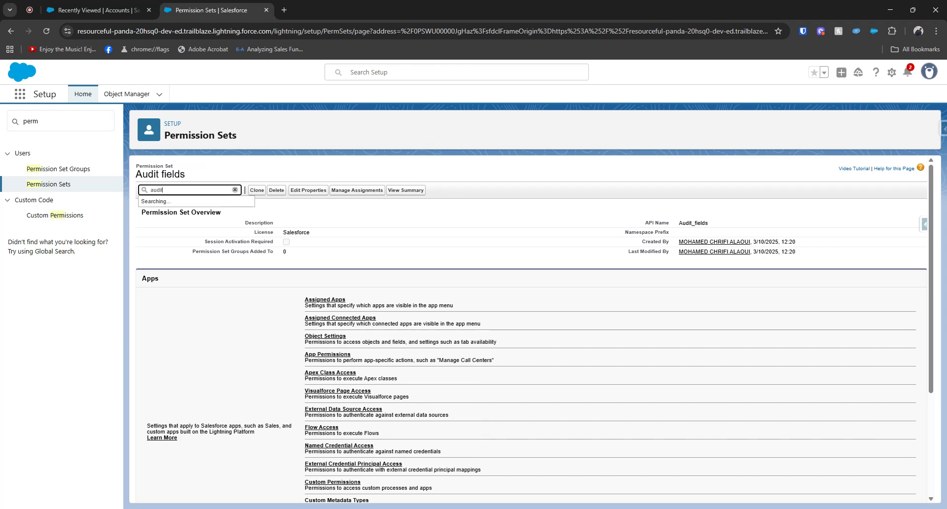
pyautogui.click(150, 211)
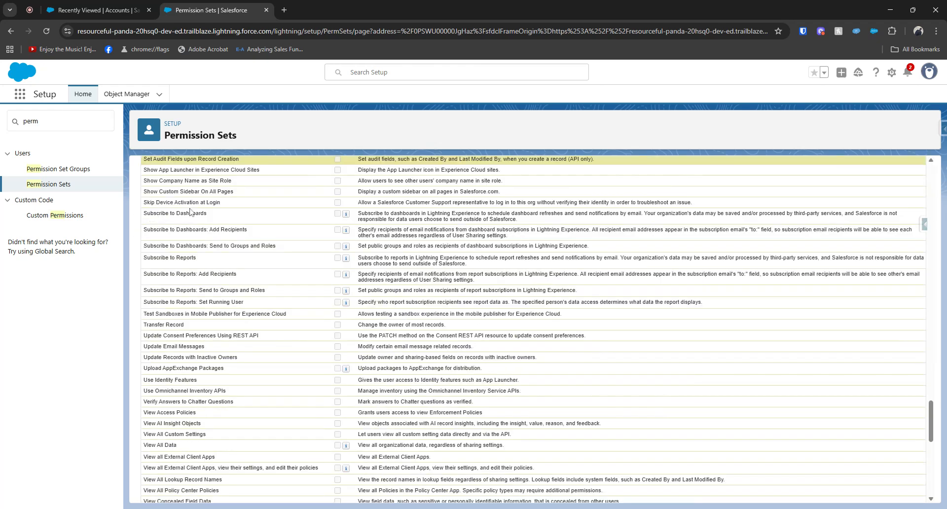
pyautogui.hotkey('ctrl', 'f')
pyautogui.write('audit')
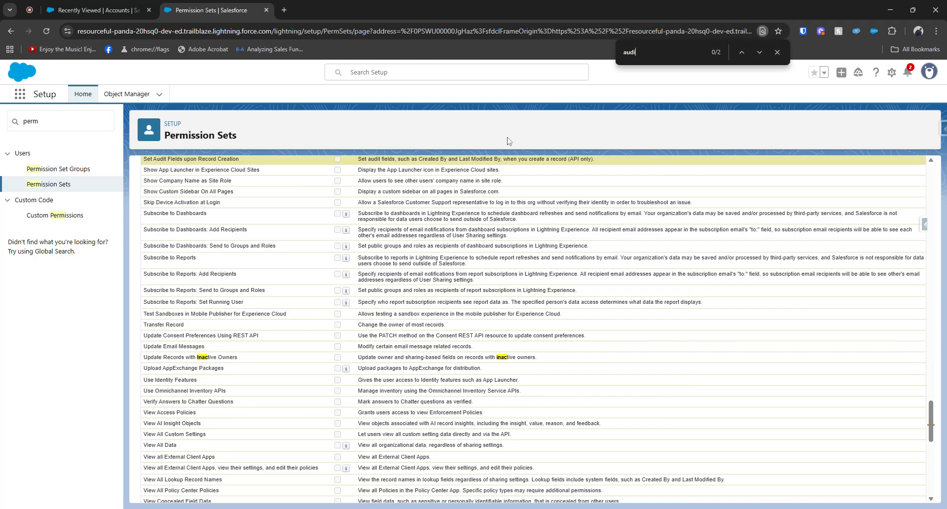
pyautogui.click(759, 52)
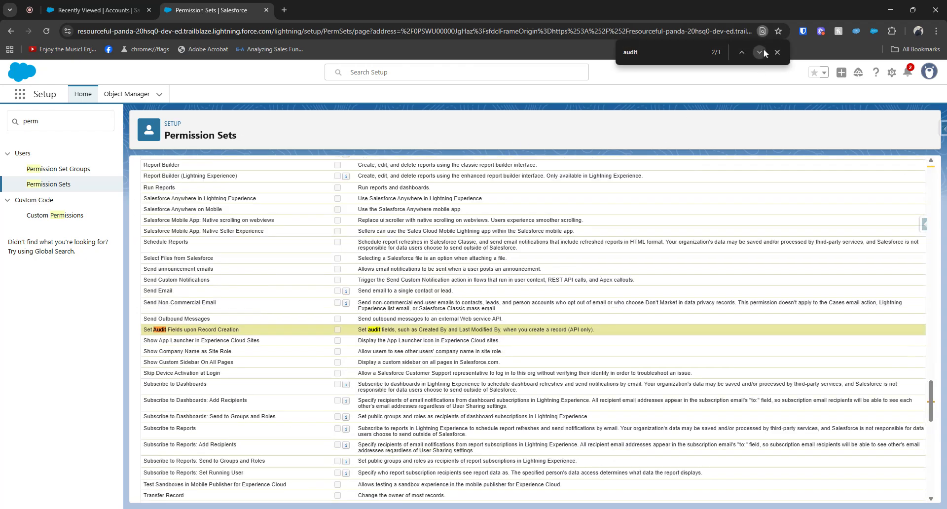
pyautogui.scroll(5, 532, 326)
pyautogui.scroll(1, 399, 232)
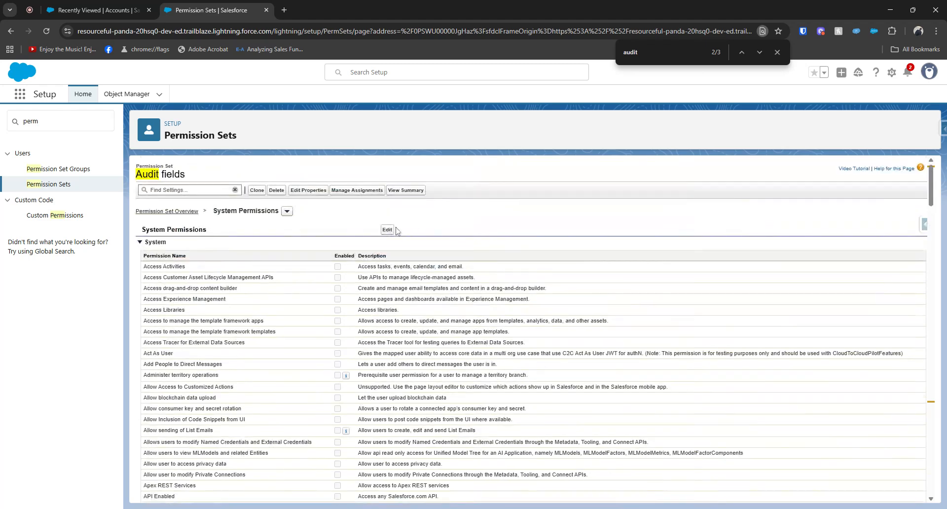
pyautogui.click(387, 229)
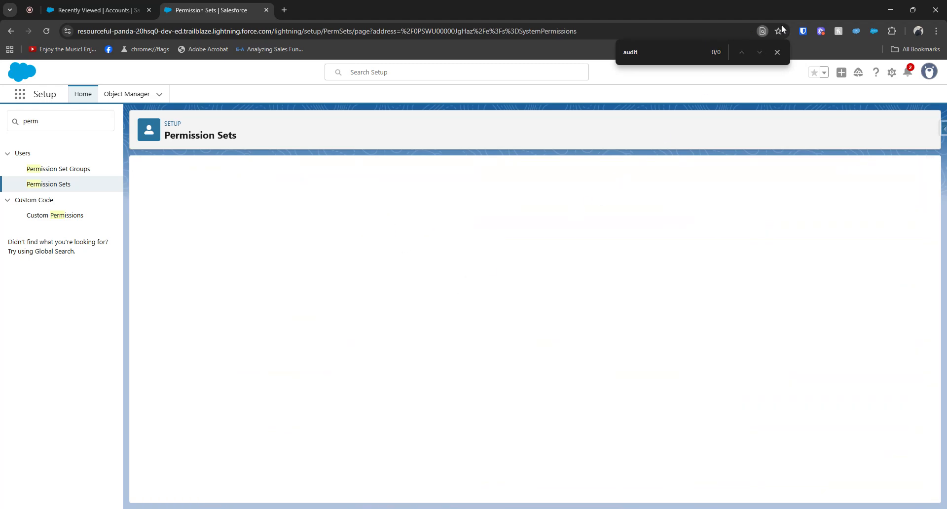
pyautogui.click(759, 53)
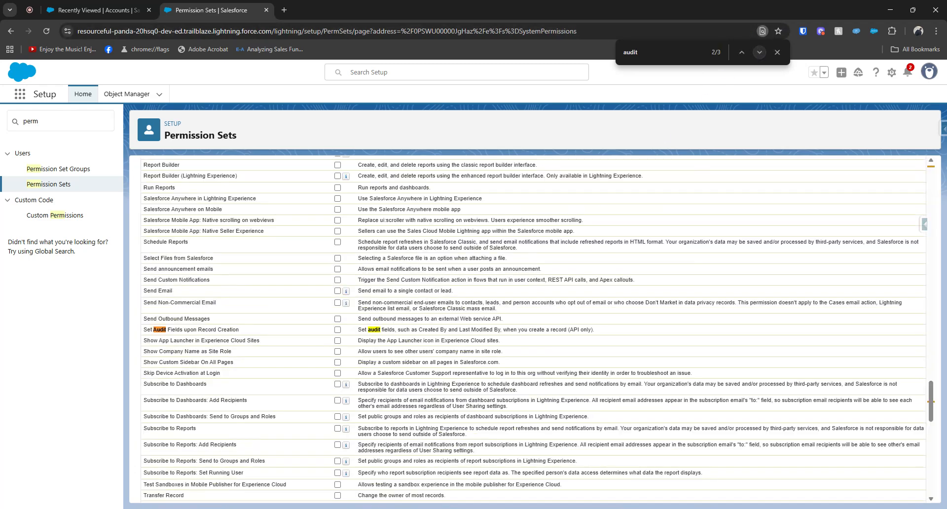
pyautogui.click(338, 331)
# - Find and enable the Update Records with Inactive Owners permission in the Audit fields permission set, and save the permission changes
pyautogui.hotkey('ctrl', 'f')
pyautogui.write('inac')
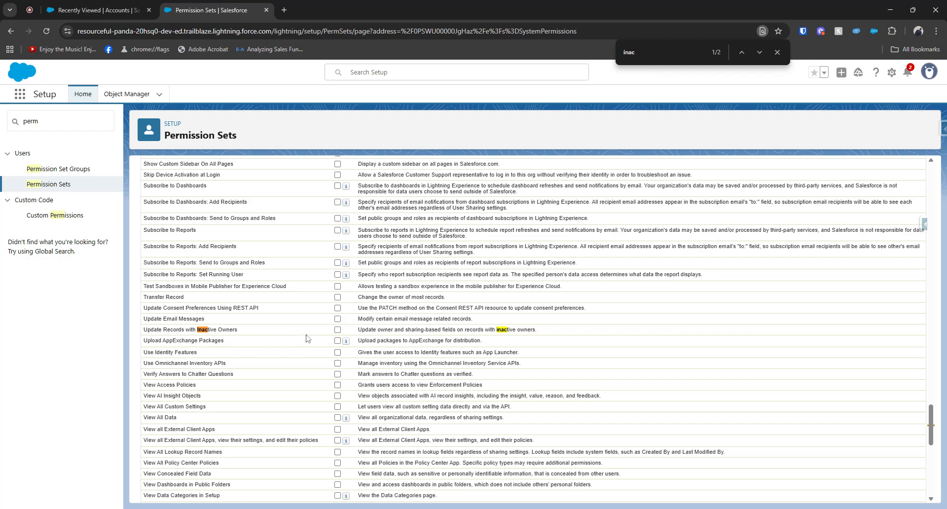
pyautogui.click(337, 329)
pyautogui.scroll(20, 365, 296)
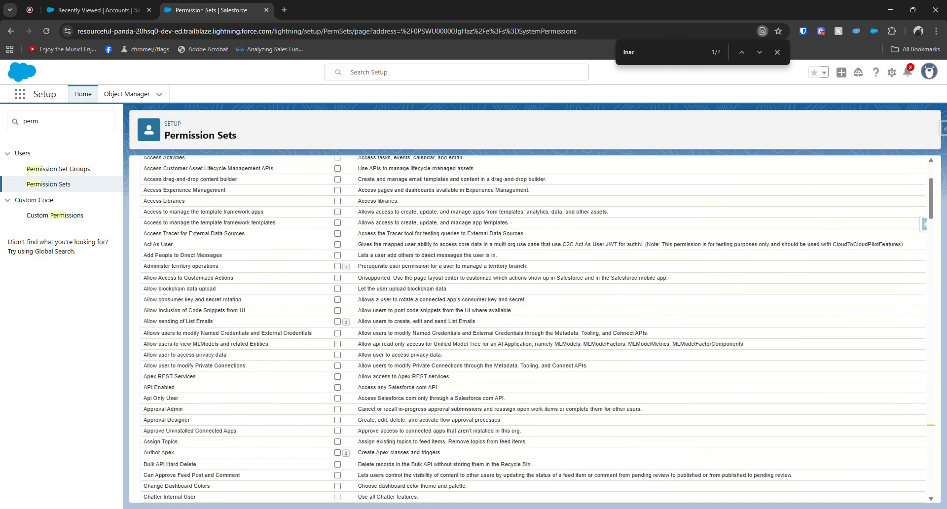
pyautogui.click(387, 232)
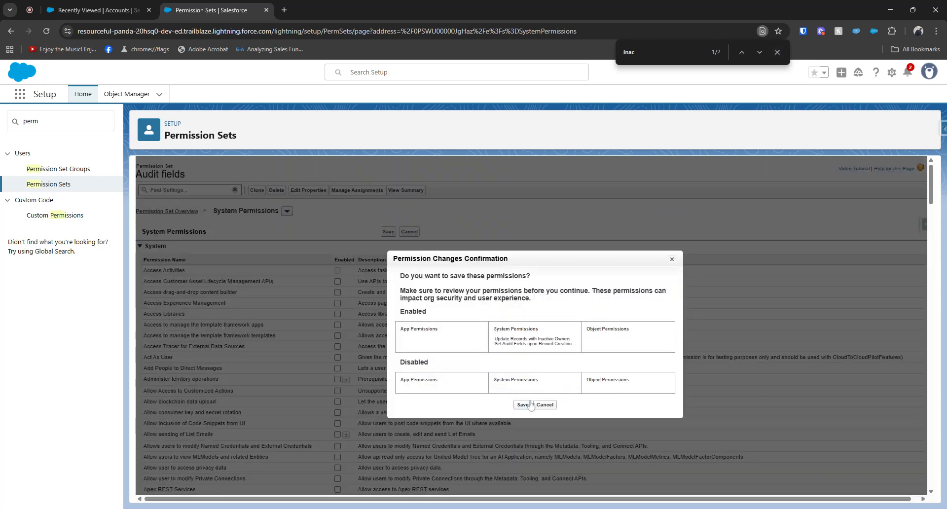
pyautogui.click(522, 405)
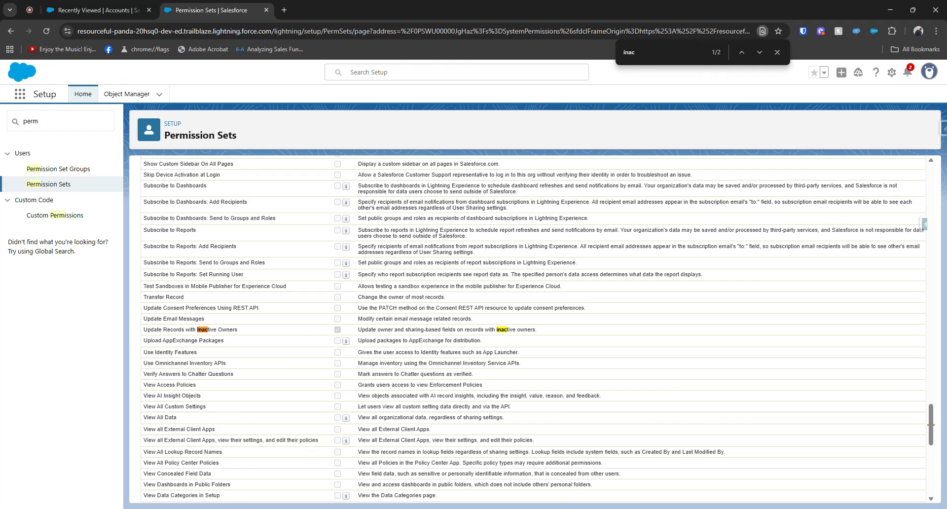
pyautogui.click(777, 52)
# - Assign the Audit fields permission set to the System Administrator user with no expiration date
pyautogui.scroll(15, 408, 260)
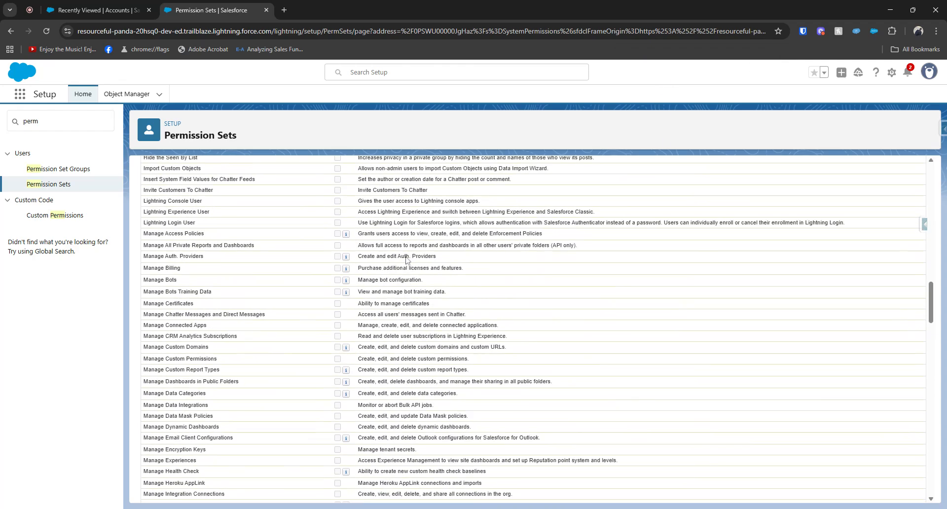
pyautogui.scroll(20, 408, 260)
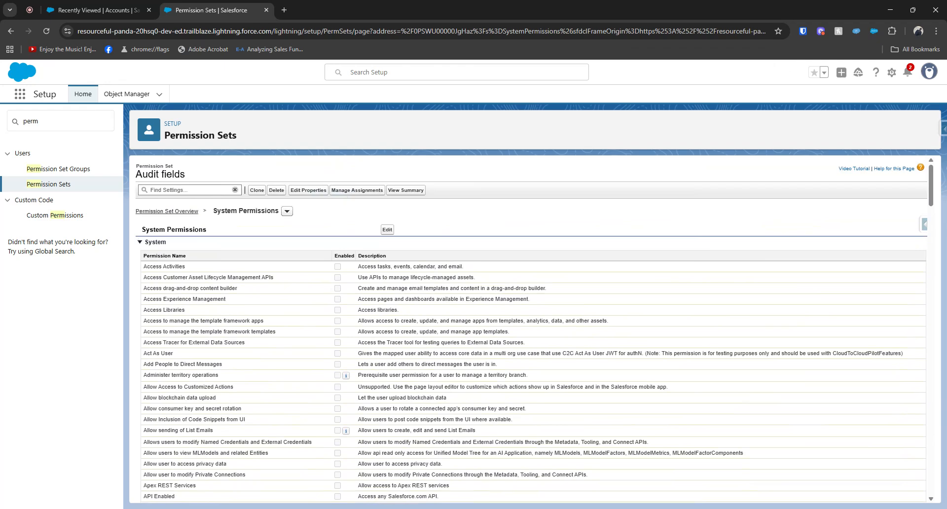
pyautogui.click(349, 190)
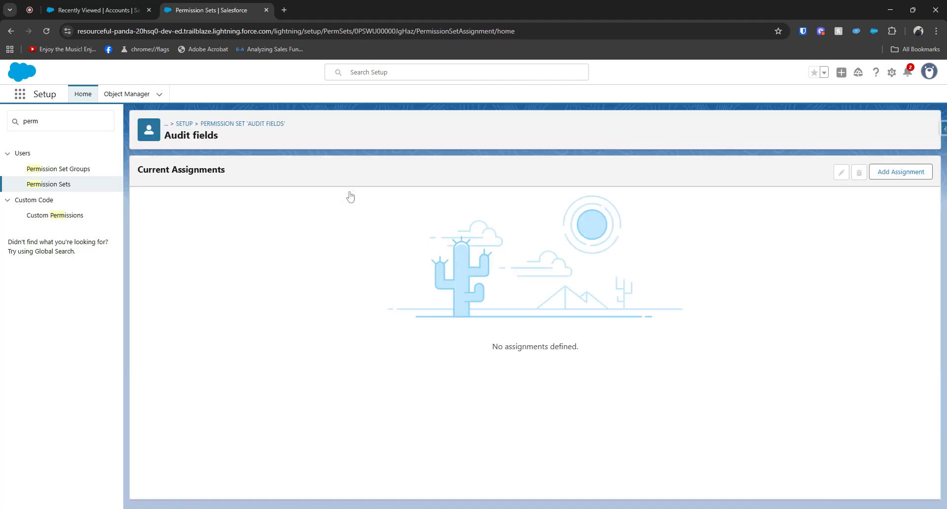
pyautogui.click(903, 174)
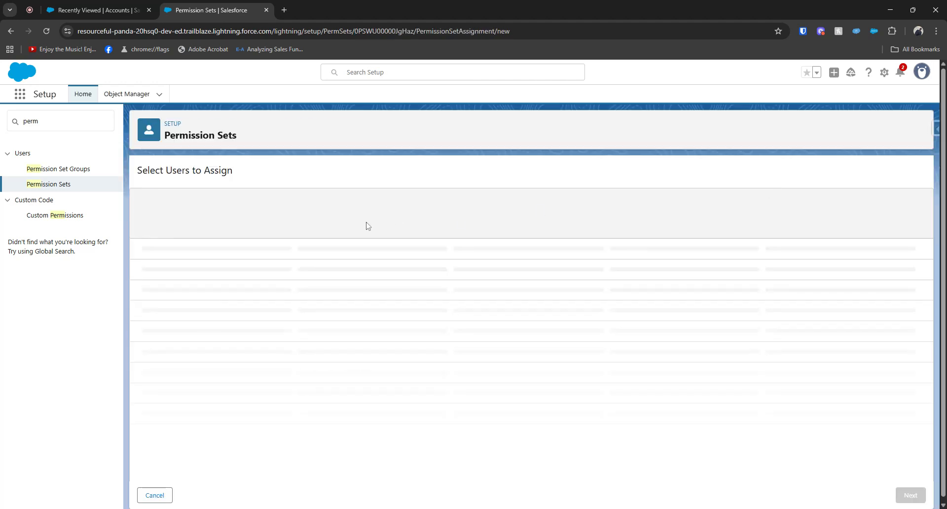
pyautogui.click(145, 324)
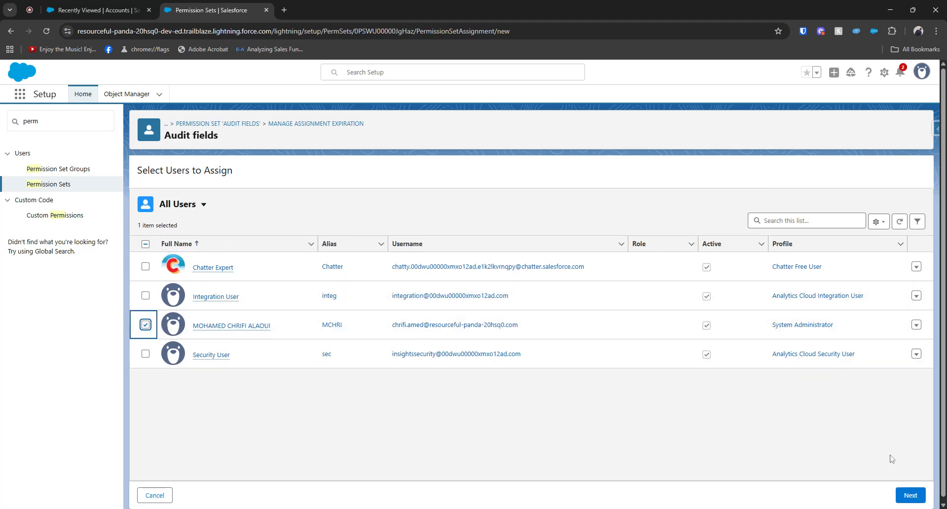
pyautogui.click(909, 496)
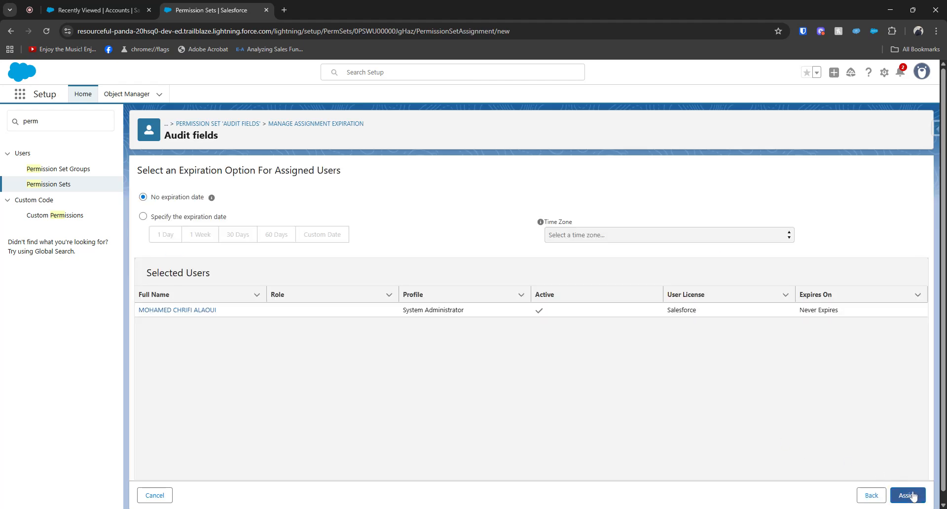
pyautogui.click(912, 495)
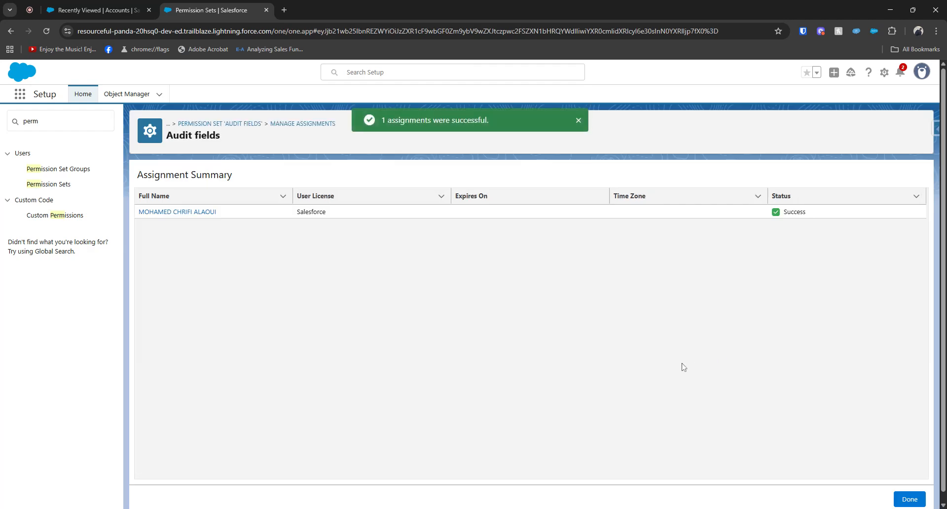
pyautogui.click(910, 499)
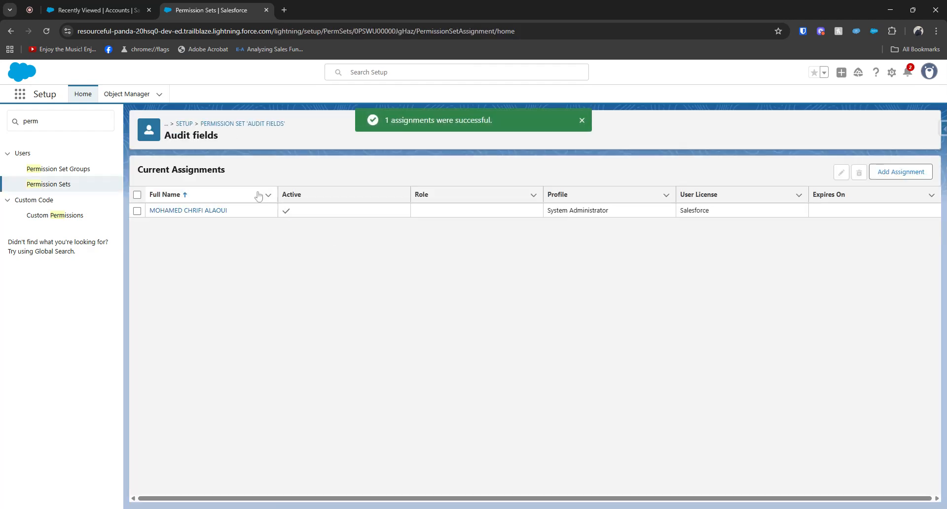
# - Return to the Accounts list, reload it, and open Data Import for Account in Salesforce Inspector Reloaded
pyautogui.click(96, 10)
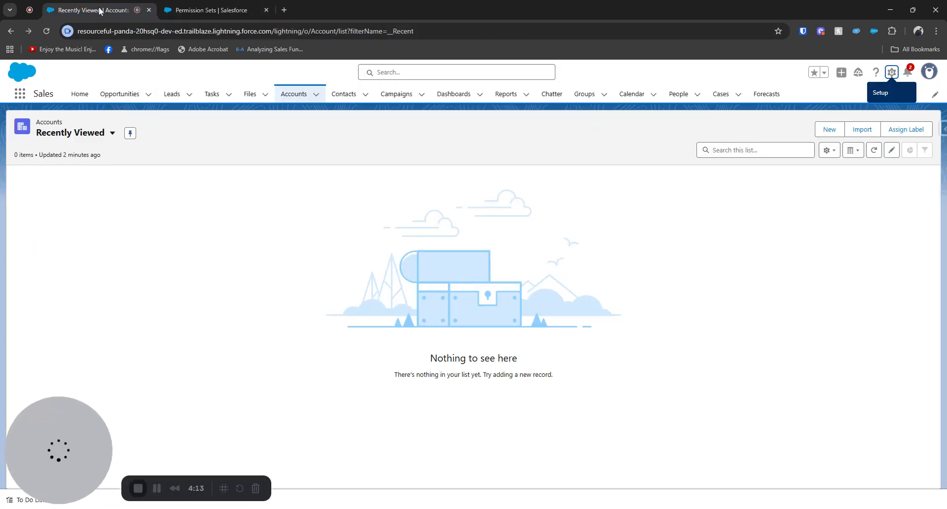
pyautogui.click(46, 30)
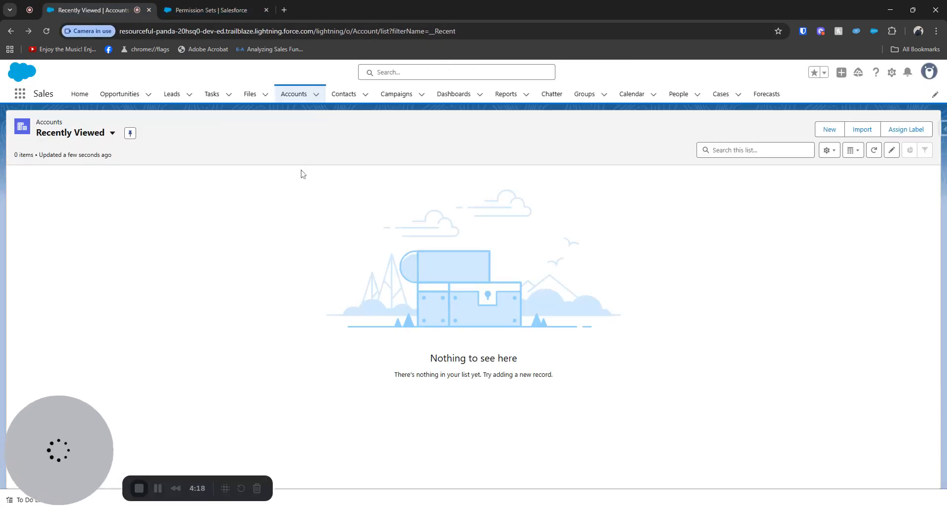
pyautogui.click(942, 130)
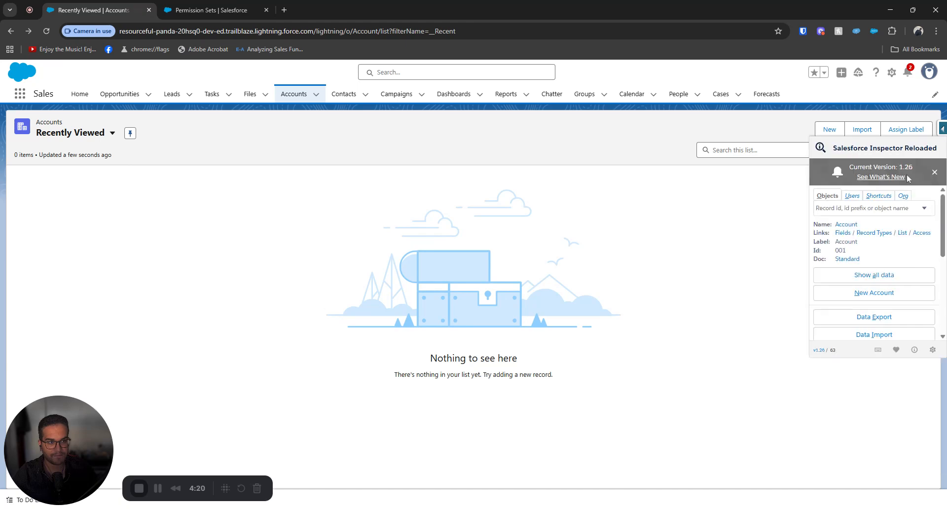
pyautogui.scroll(-1, 890, 317)
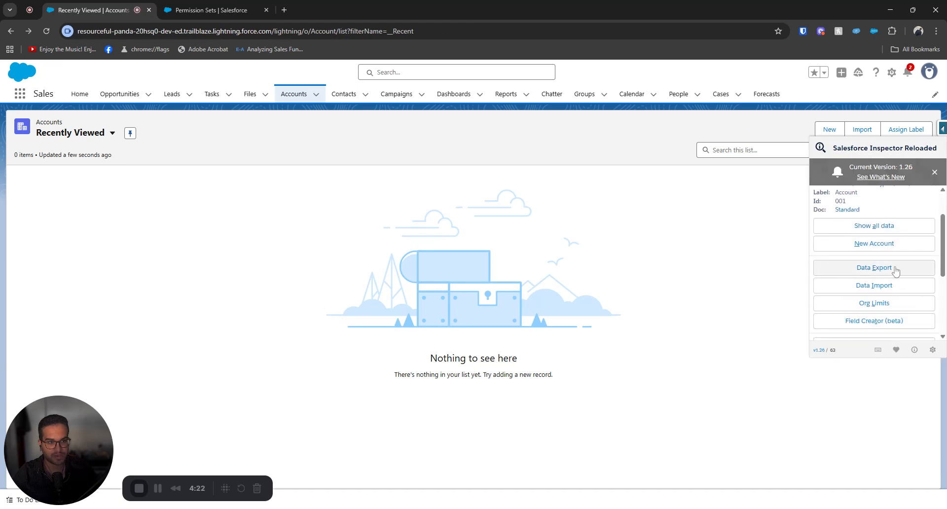
pyautogui.click(892, 289)
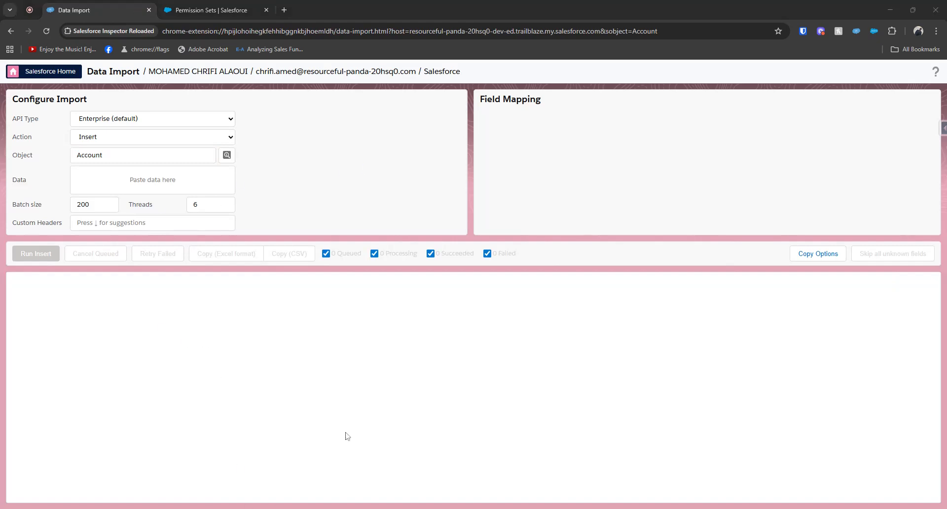
# - Load import data with Name and Created date columns: Company A, 2025-09-20T10:15:32Z; Company B, 2025-09-21T14:47:09Z
pyautogui.hotkey('alt', 'Tab')
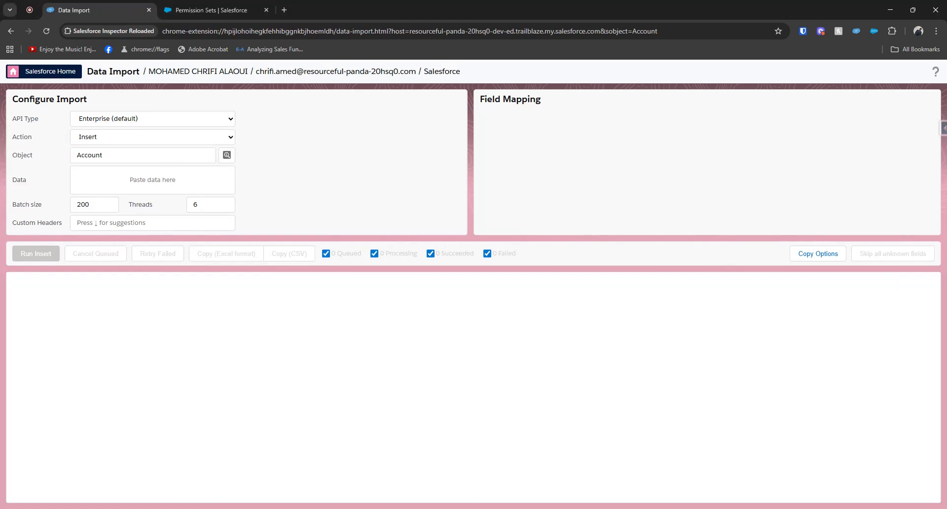
pyautogui.click(165, 182)
pyautogui.write('Name\tCreated date Company A\t2025-09-20T10:15:32Z Company B\t2025-09-21T14:47:09Z')
# - Map the Created date column to the CreatedDate field and run the insert of the two Account records
pyautogui.click(583, 164)
pyautogui.hotkey('ctrl', 'a')
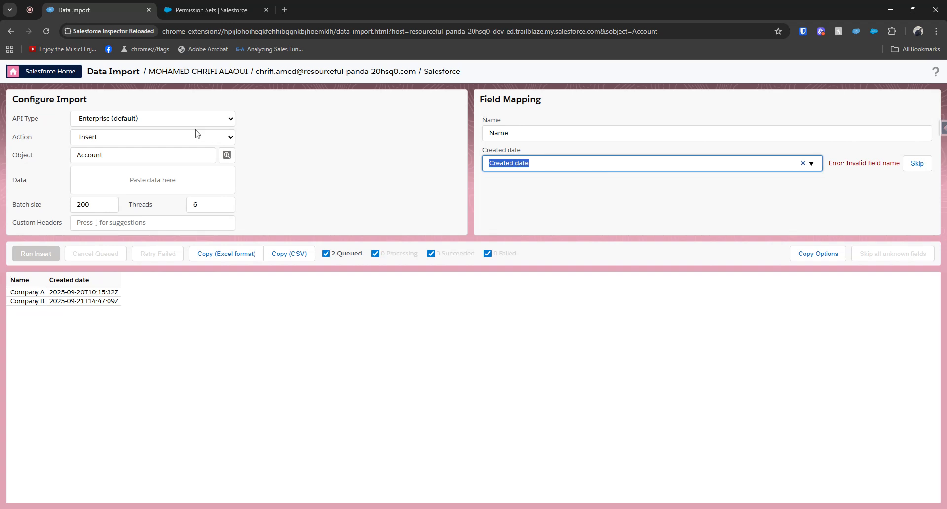
pyautogui.write('crea')
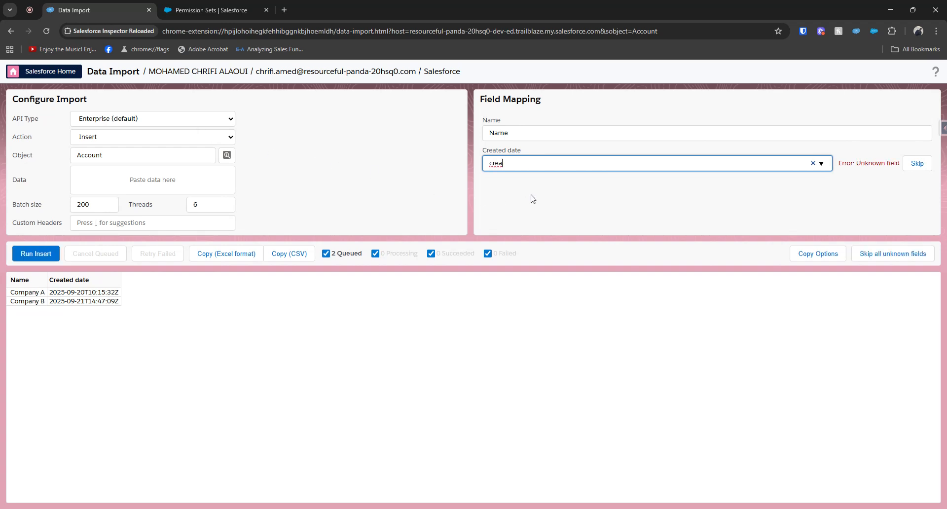
pyautogui.click(553, 187)
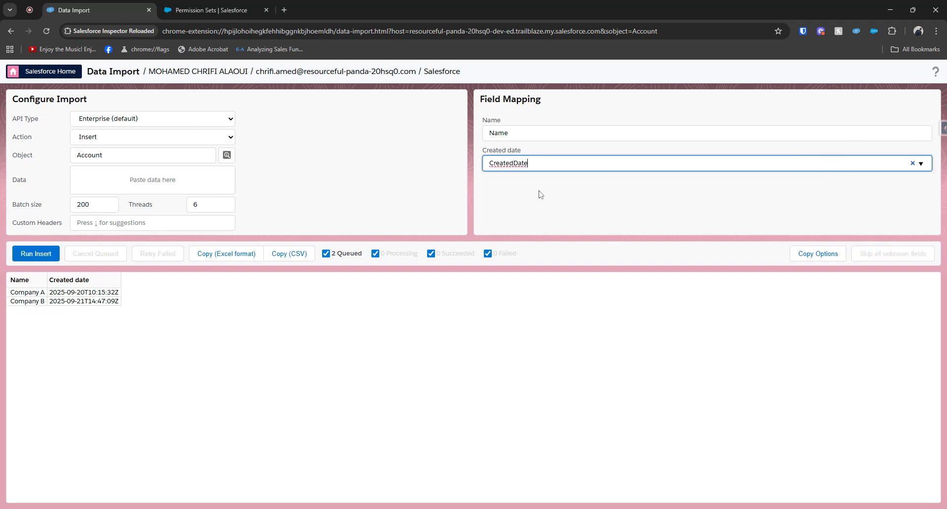
pyautogui.click(539, 191)
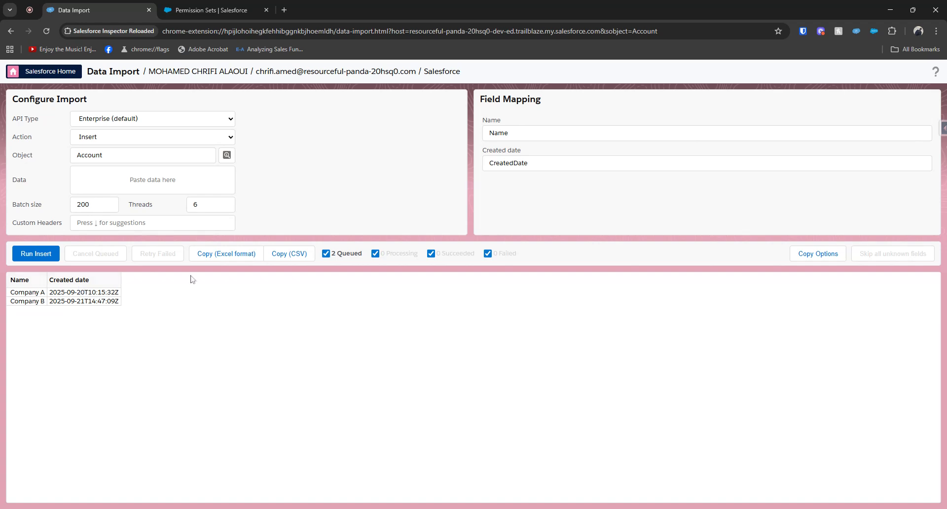
pyautogui.click(38, 255)
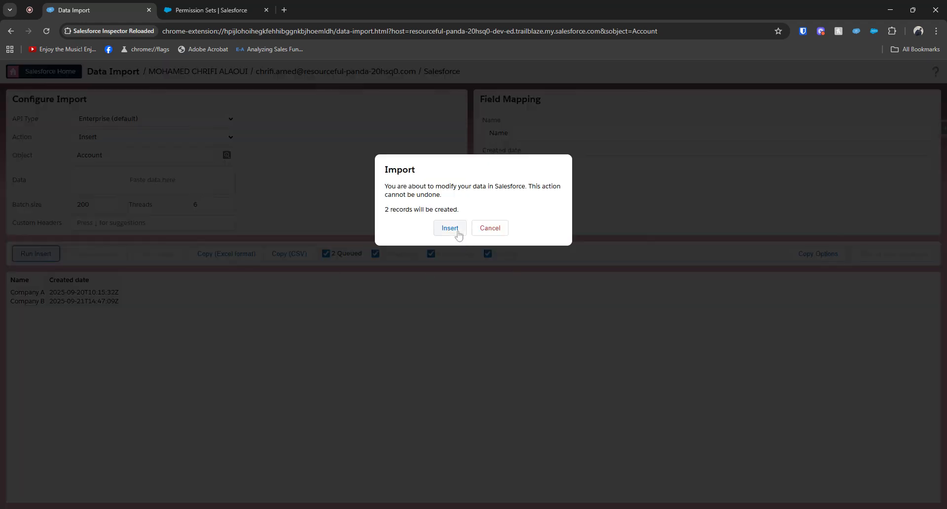
pyautogui.click(453, 229)
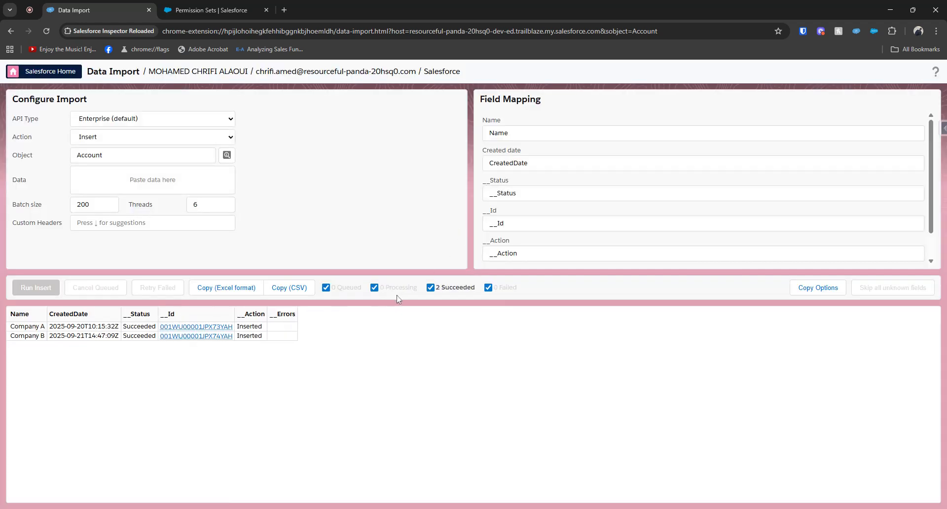
# - Open the inserted Company A account and check the Created By and Last Modified By fields in its details
pyautogui.click(197, 326)
pyautogui.click(217, 368)
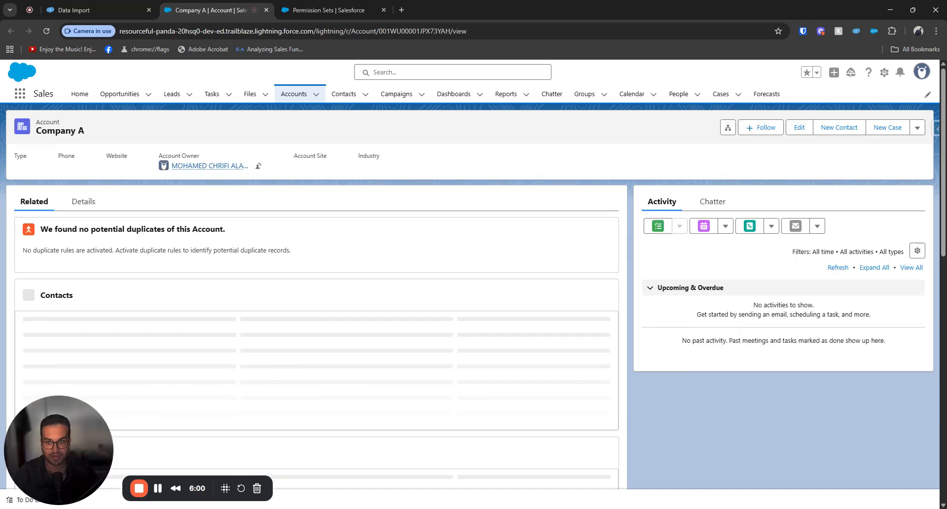
pyautogui.scroll(-3, 192, 281)
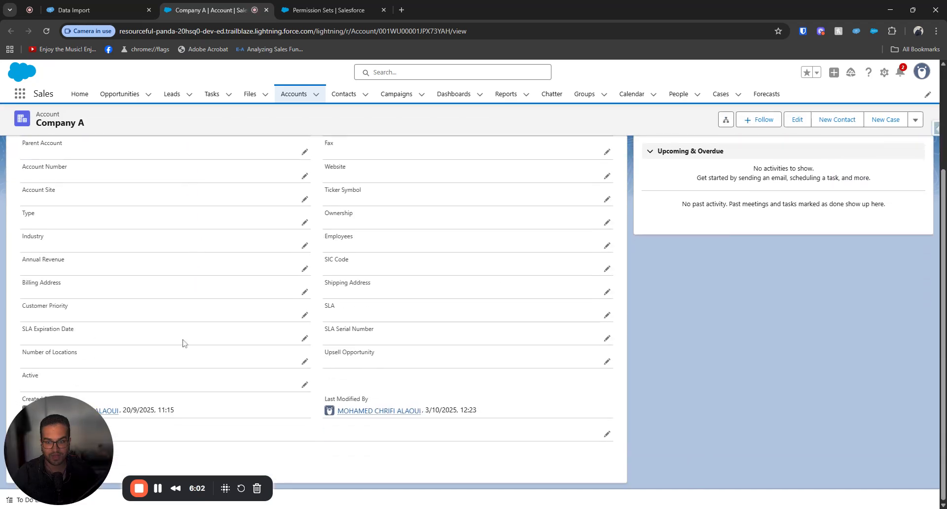
pyautogui.moveTo(78, 428); pyautogui.dragTo(738, 427)
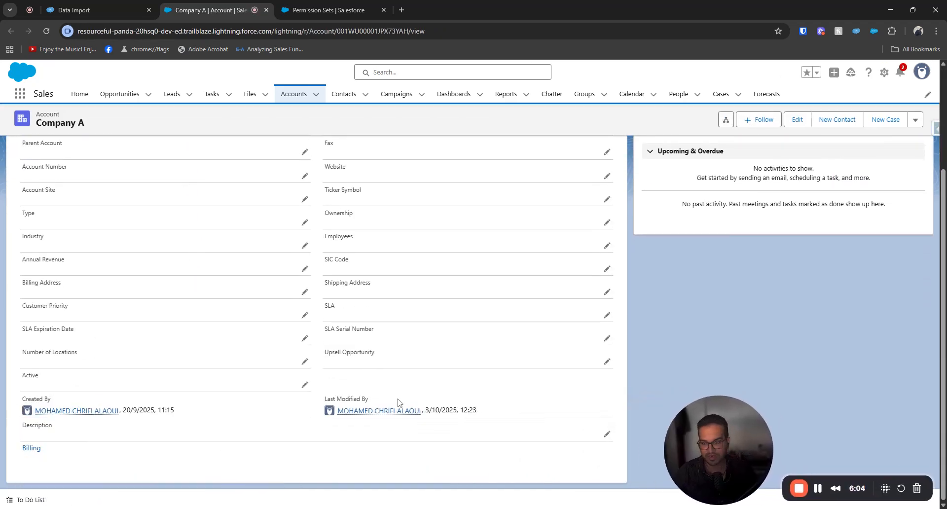
pyautogui.moveTo(123, 410); pyautogui.dragTo(185, 417)
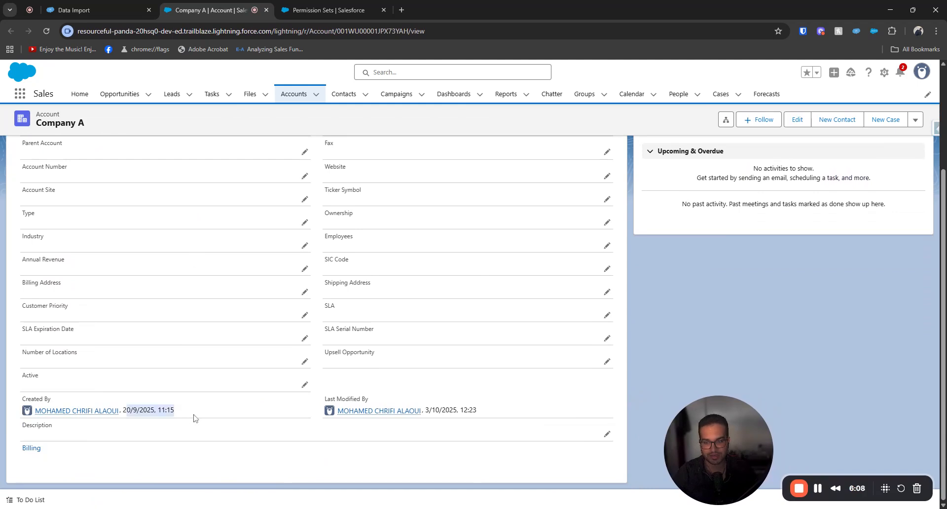
pyautogui.moveTo(44, 411)
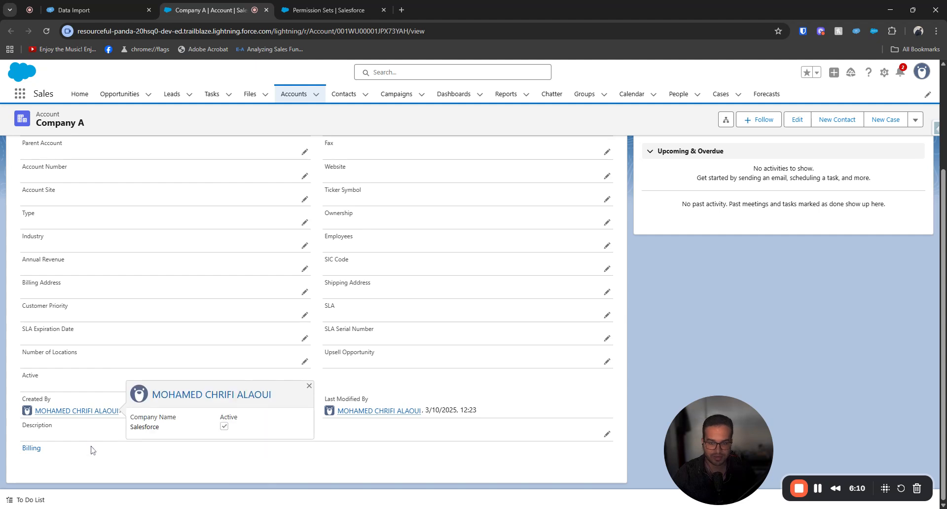
pyautogui.click(675, 287)
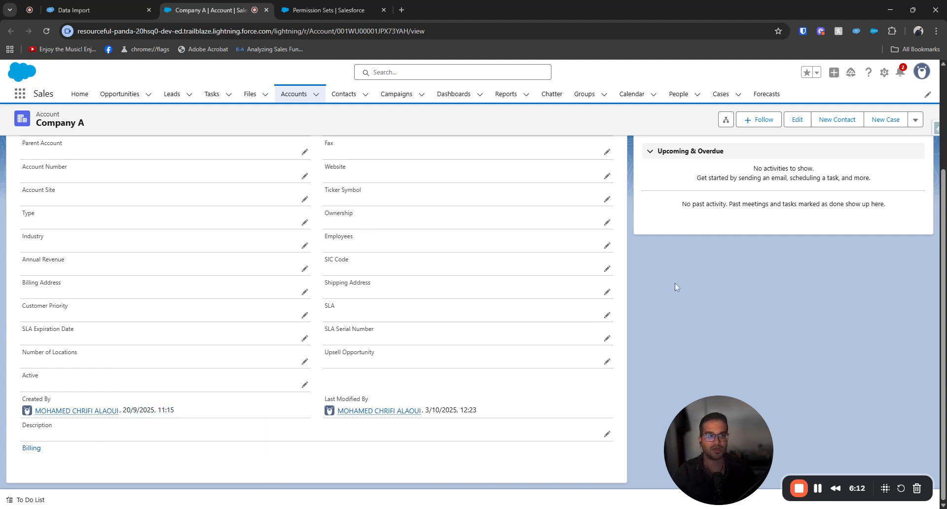